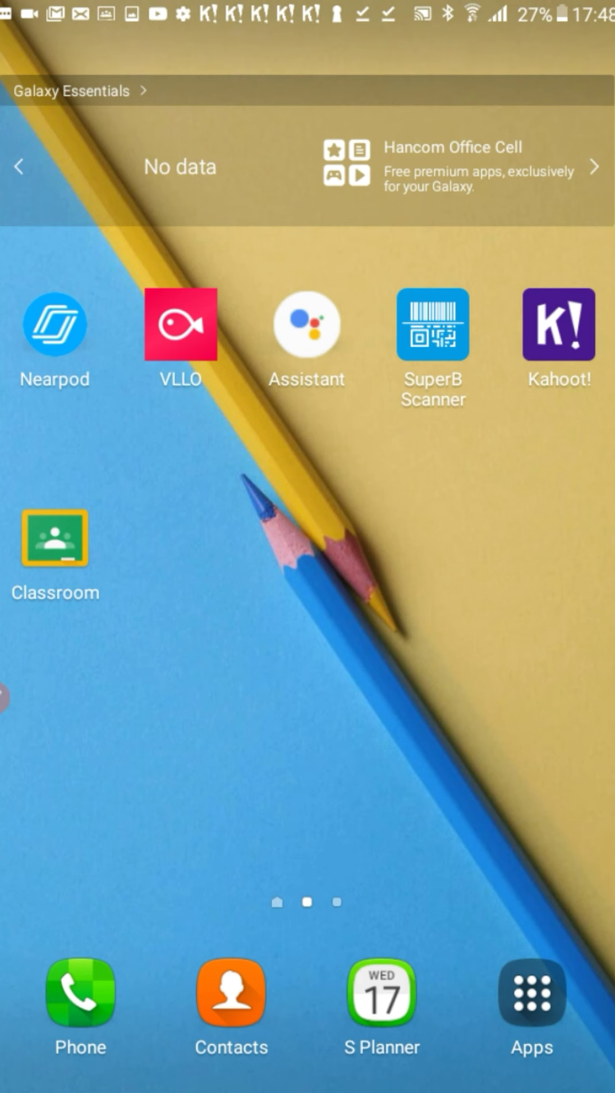
Step: Swipe back to the first home page with the clock and weather widget
left_click_drag(287, 689, 310, 688)
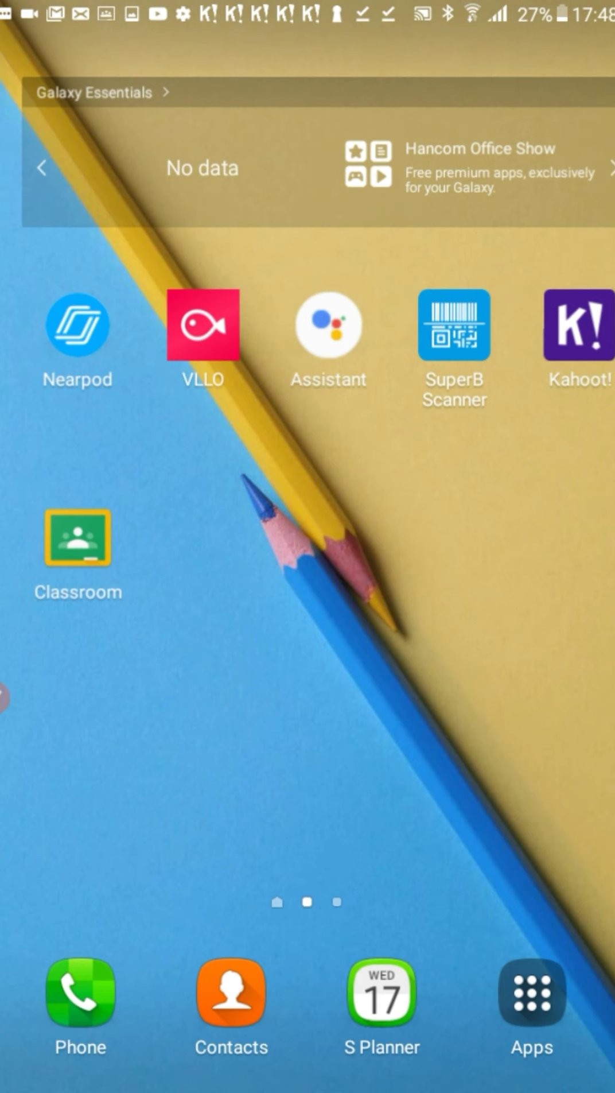
left_click_drag(230, 688, 516, 689)
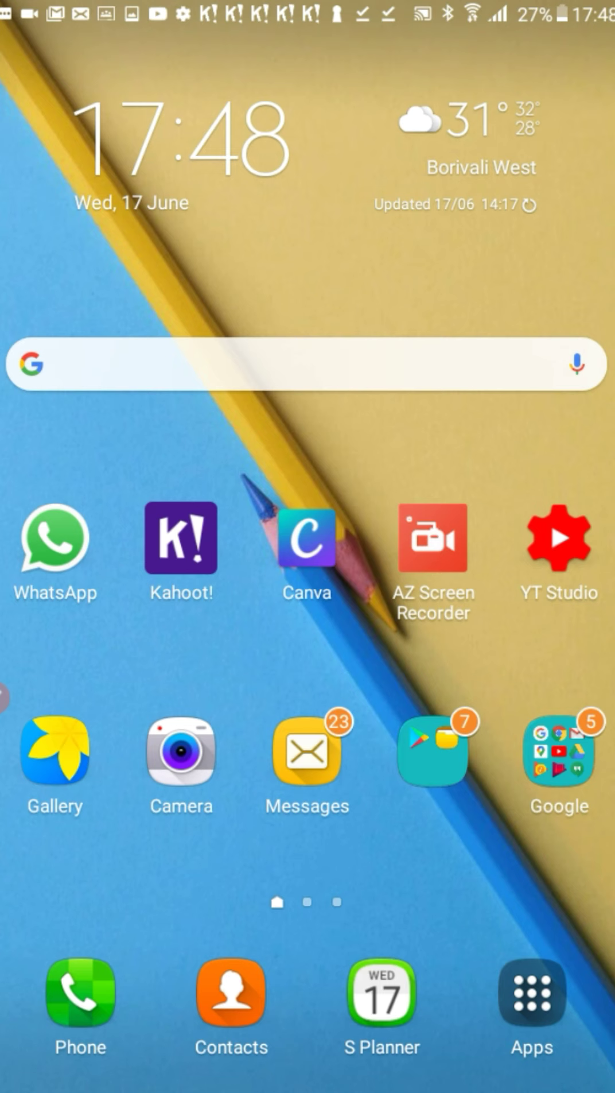
Step: Launch Camera and dismiss its 'Recording failed' warning
left_click(181, 750)
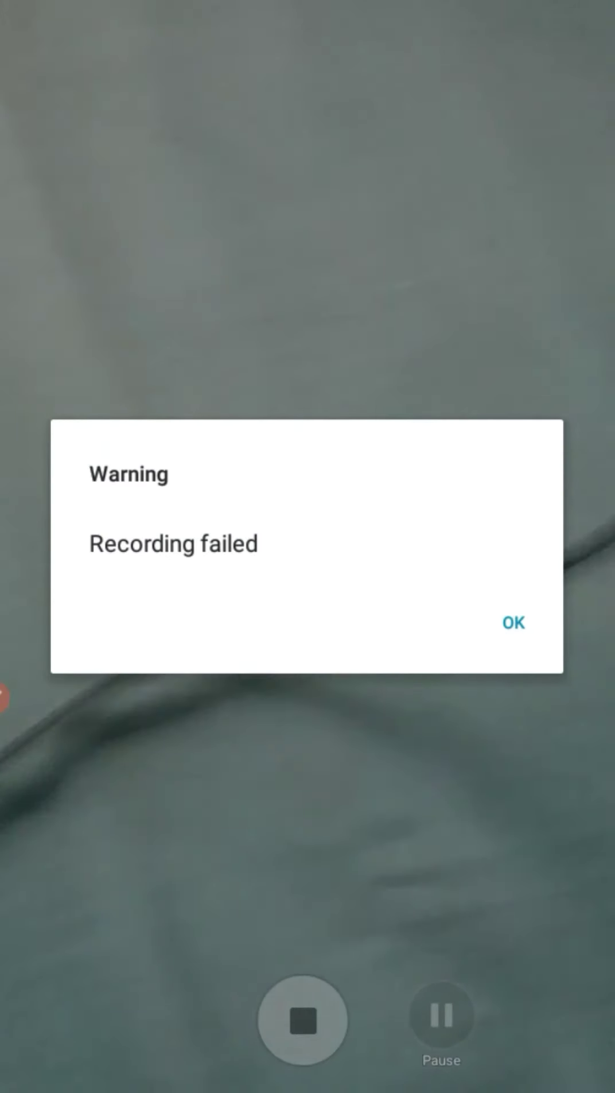
left_click(514, 622)
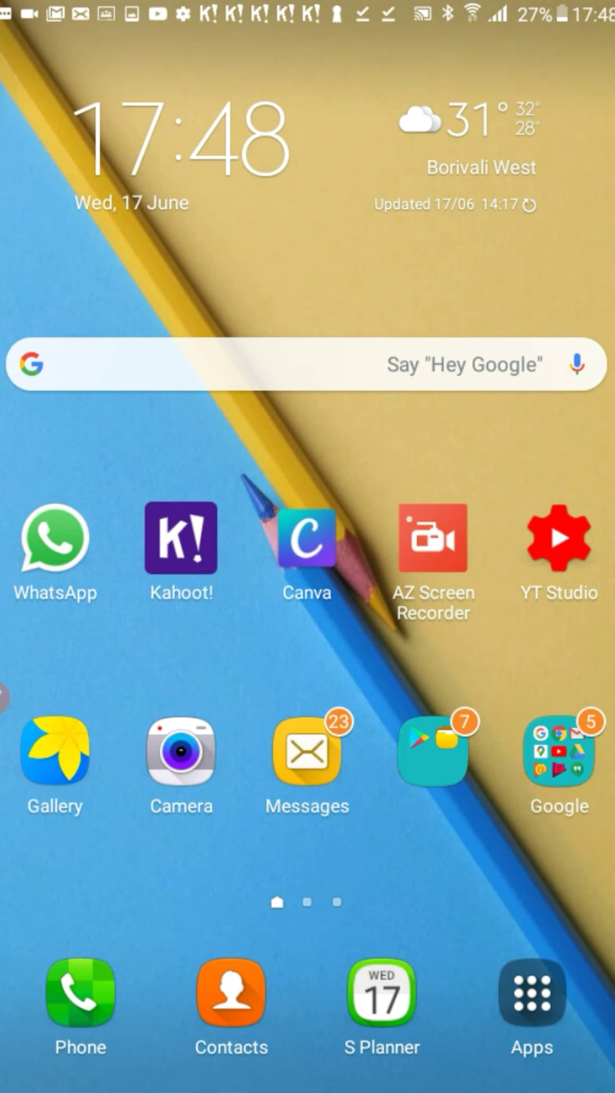
Step: Move to the second home page holding the VLLO app
scroll(305, 459, "right", 1)
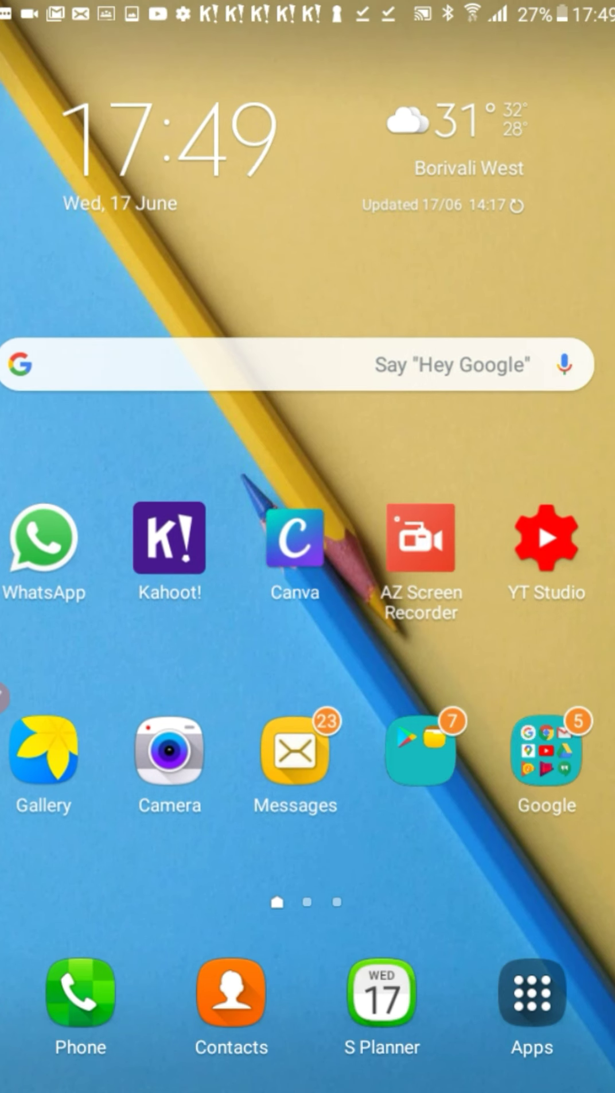
scroll(308, 517, "right", 5)
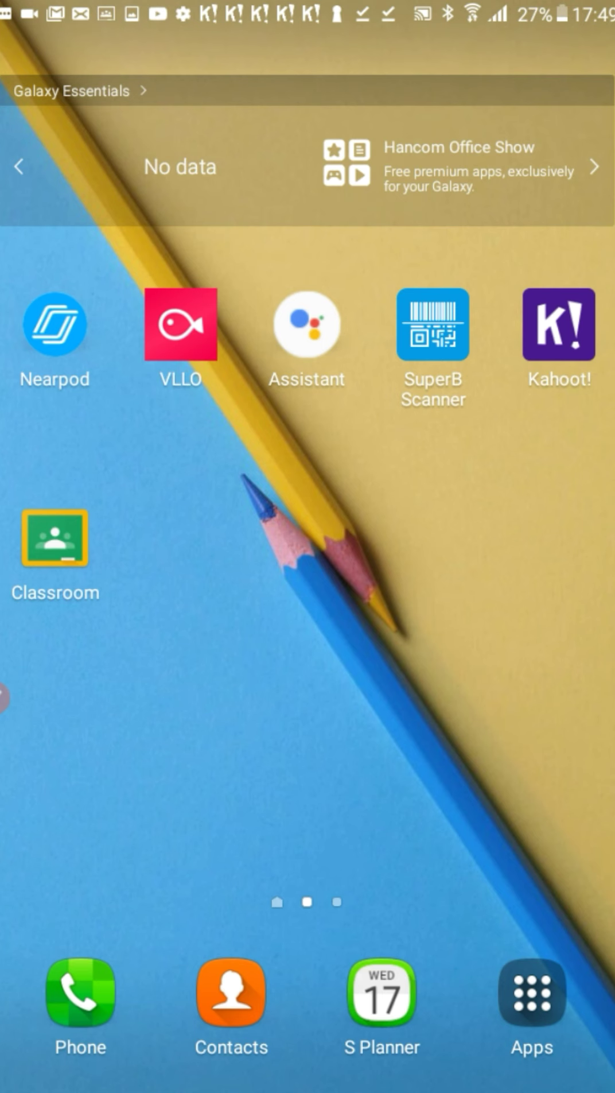
left_click_drag(308, 574, 278, 574)
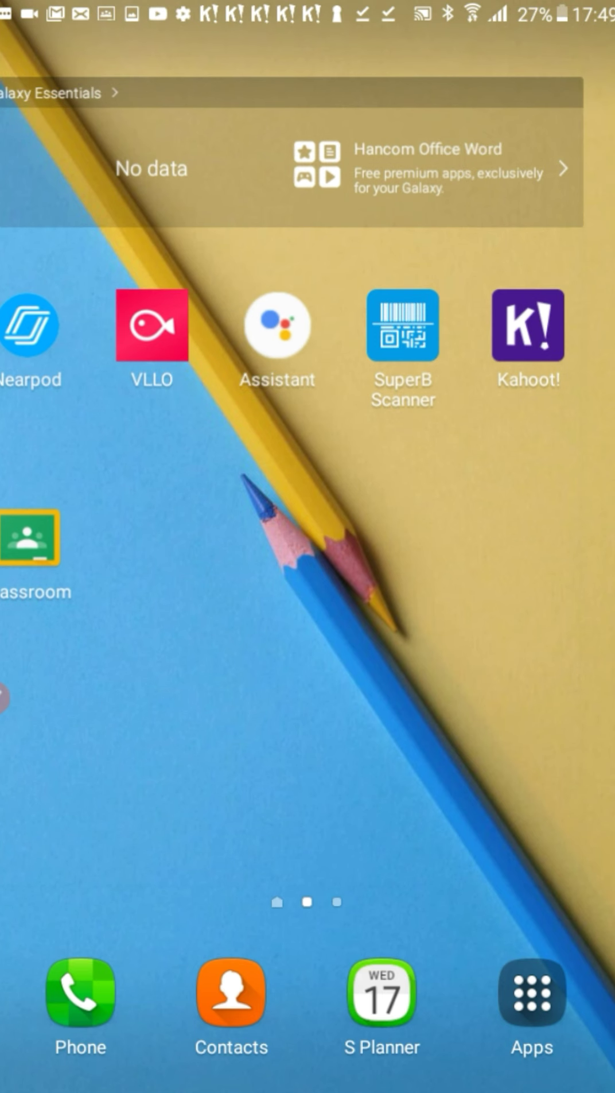
left_click_drag(278, 574, 275, 574)
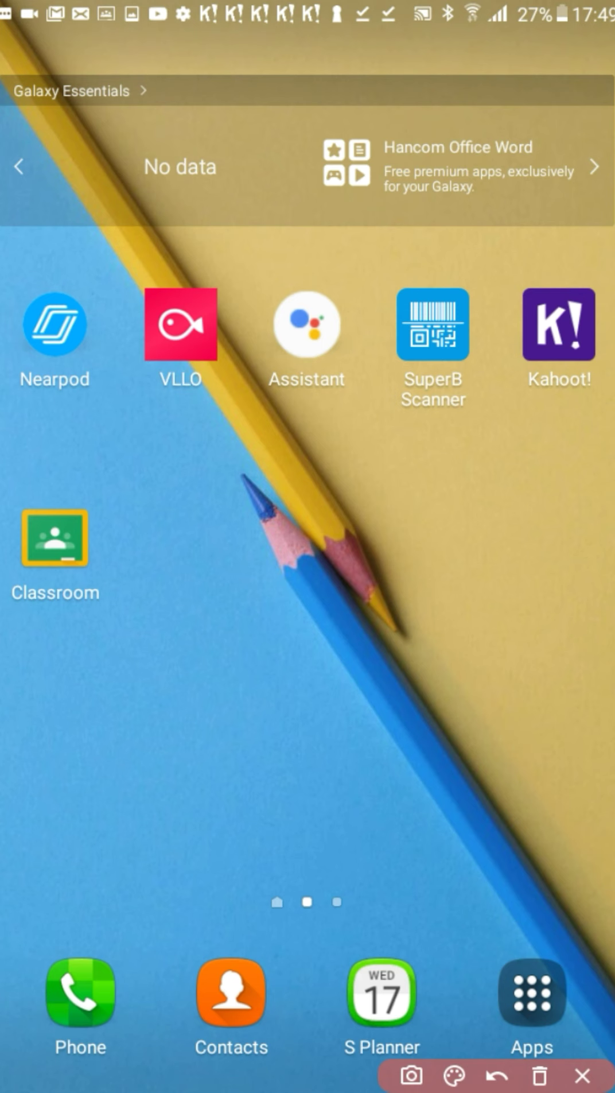
Step: Circle the VLLO icon with the drawing tool, then put the toolbar away
mouse_move(207, 259)
left_mouse_down()
mouse_move(171, 259)
mouse_move(149, 398)
mouse_move(232, 263)
mouse_move(209, 260)
left_mouse_up()
left_click(583, 1076)
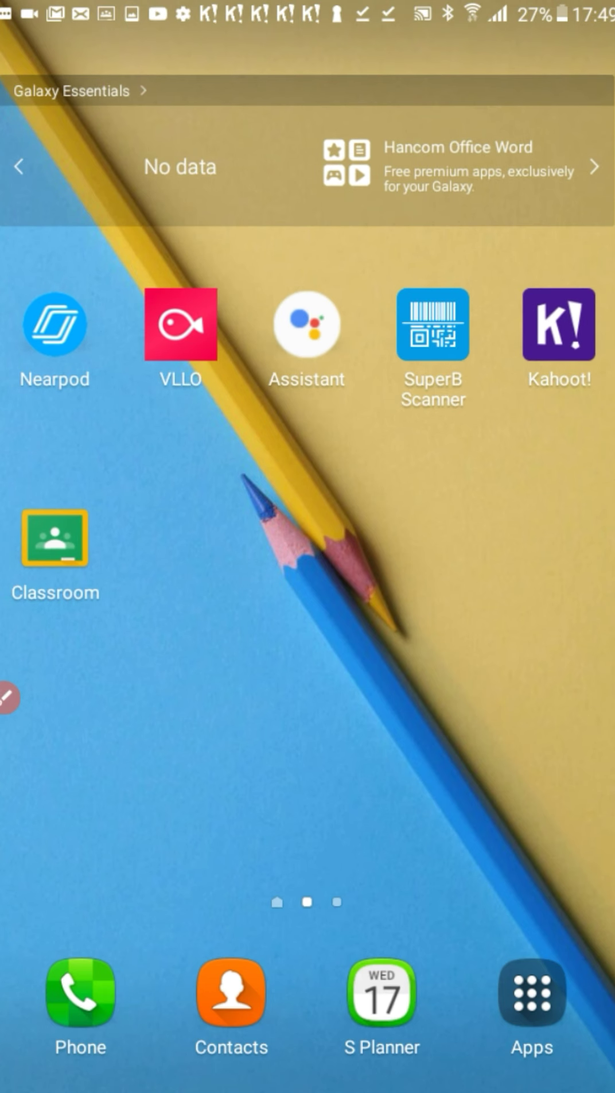
Step: Open VLLO, leave the old sticker project, and start a new Motion Photo project
left_click(180, 324)
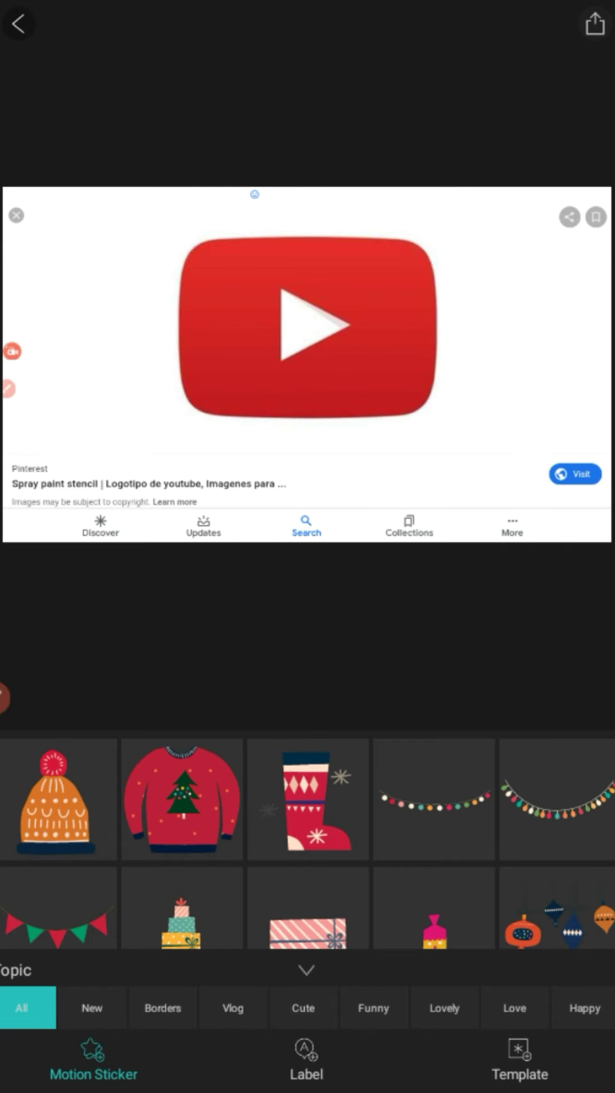
left_click(18, 24)
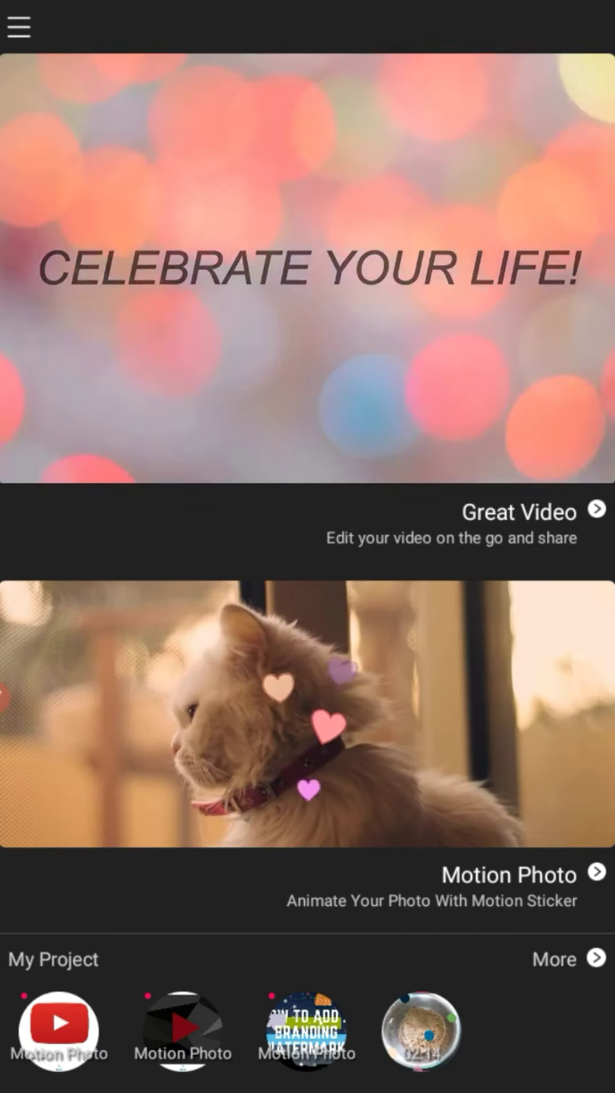
left_click(308, 713)
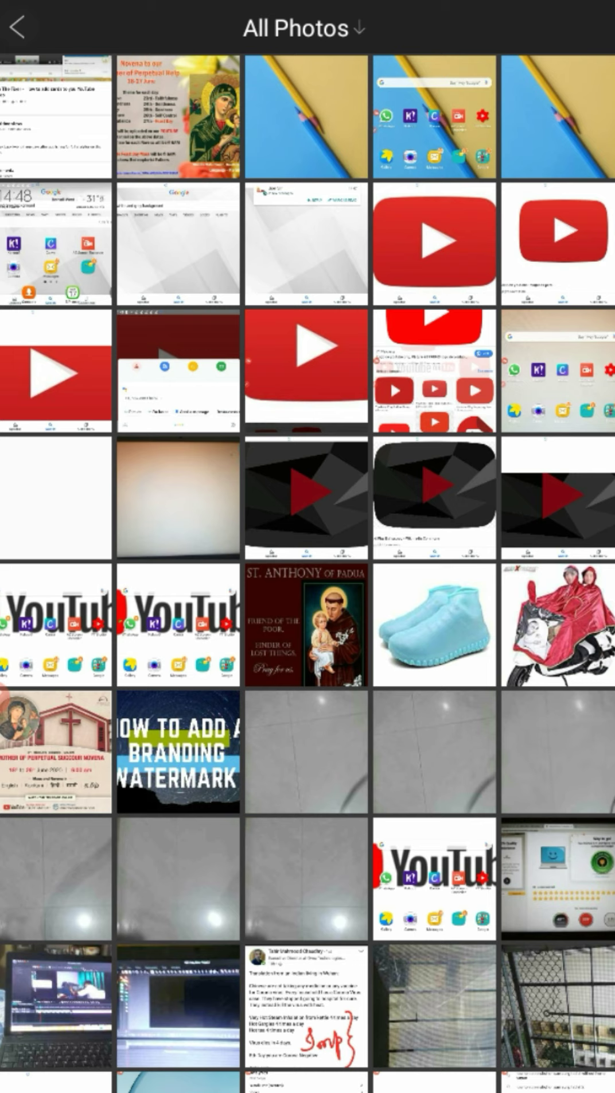
Step: Choose the home-screen screenshot as the motion photo
left_click(178, 625)
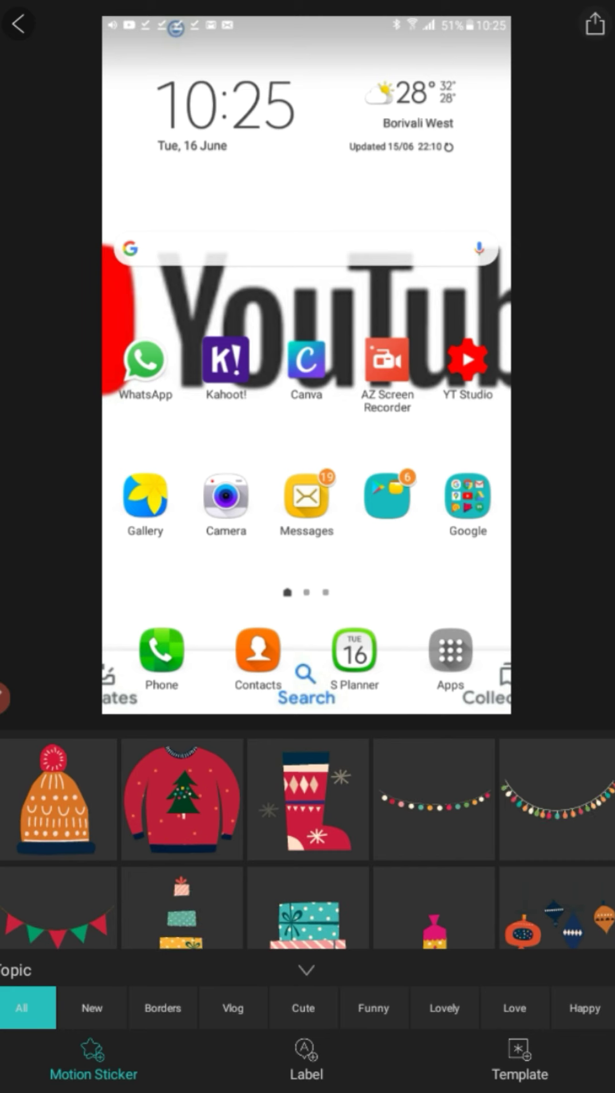
Step: Add the red Christmas-sweater sticker, enlarge it over the screenshot and shift it down-left
left_click(182, 799)
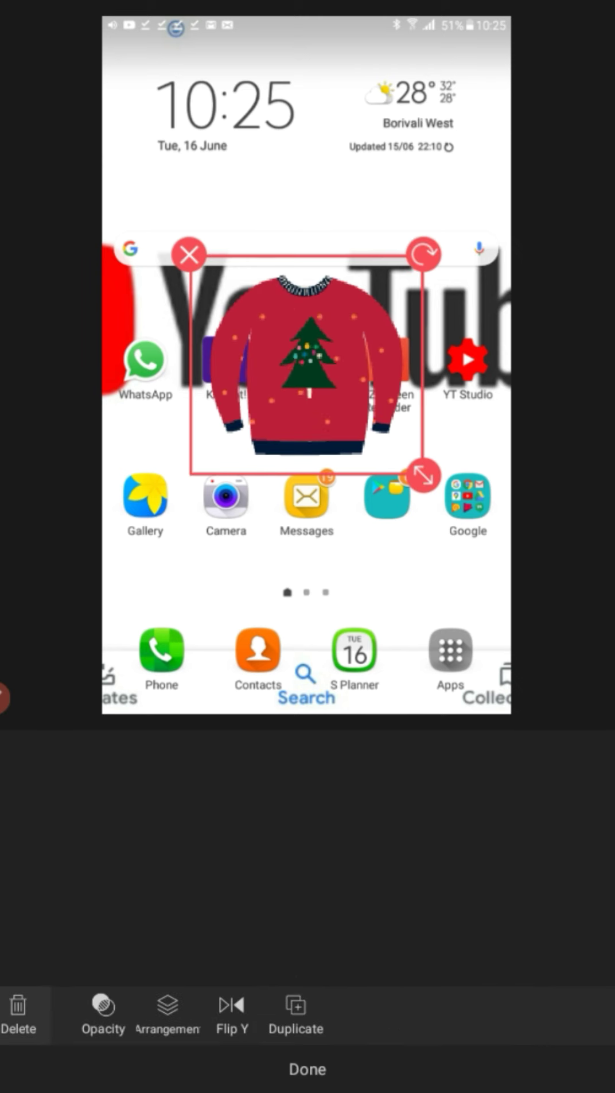
left_click_drag(424, 476, 508, 708)
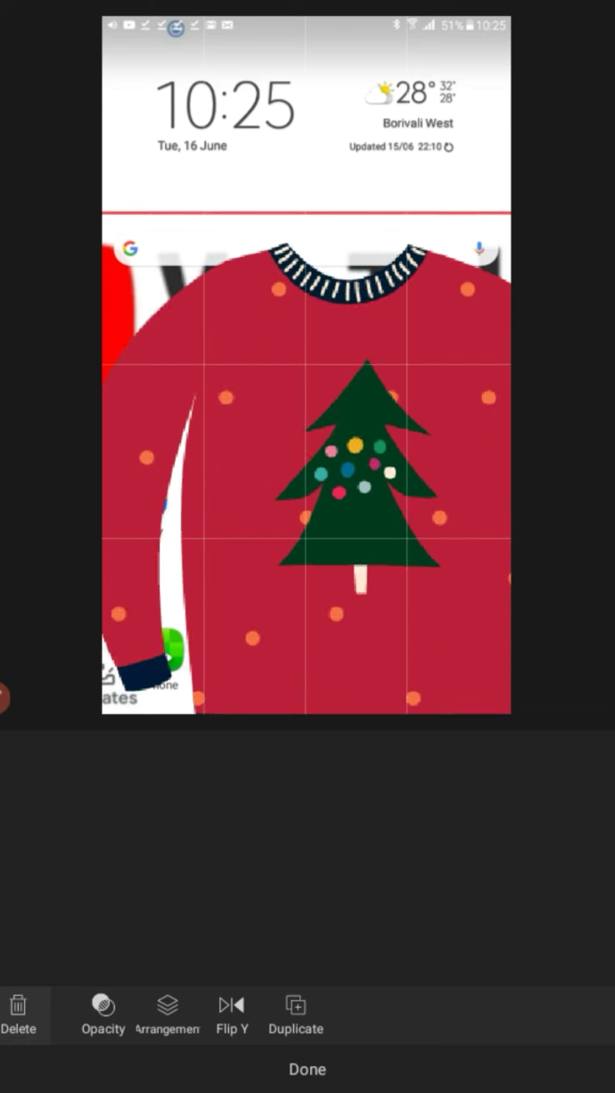
left_click_drag(356, 460, 324, 476)
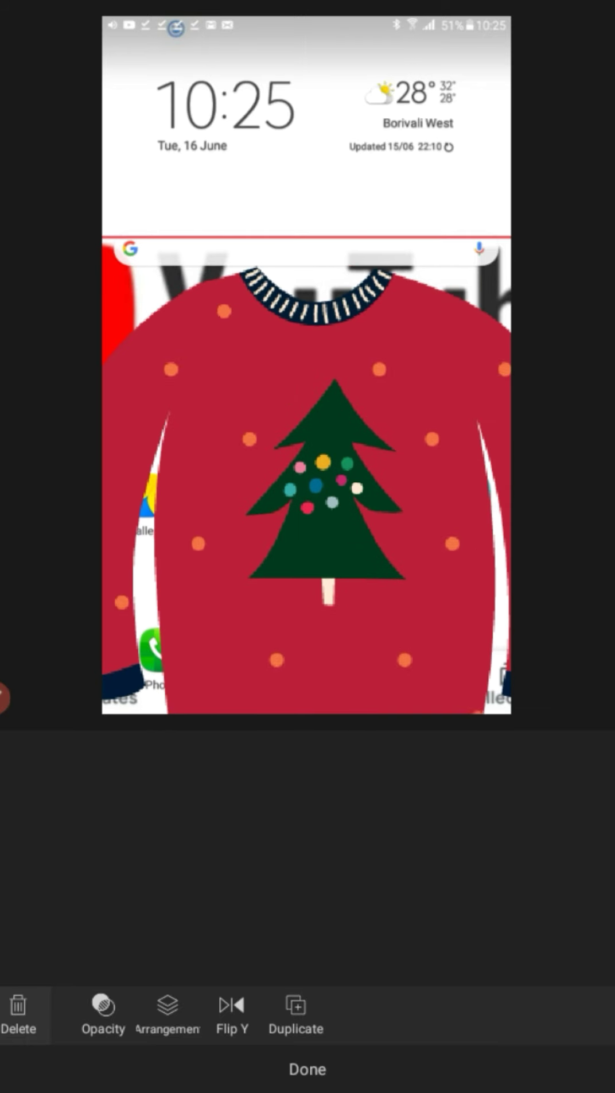
left_click(307, 1069)
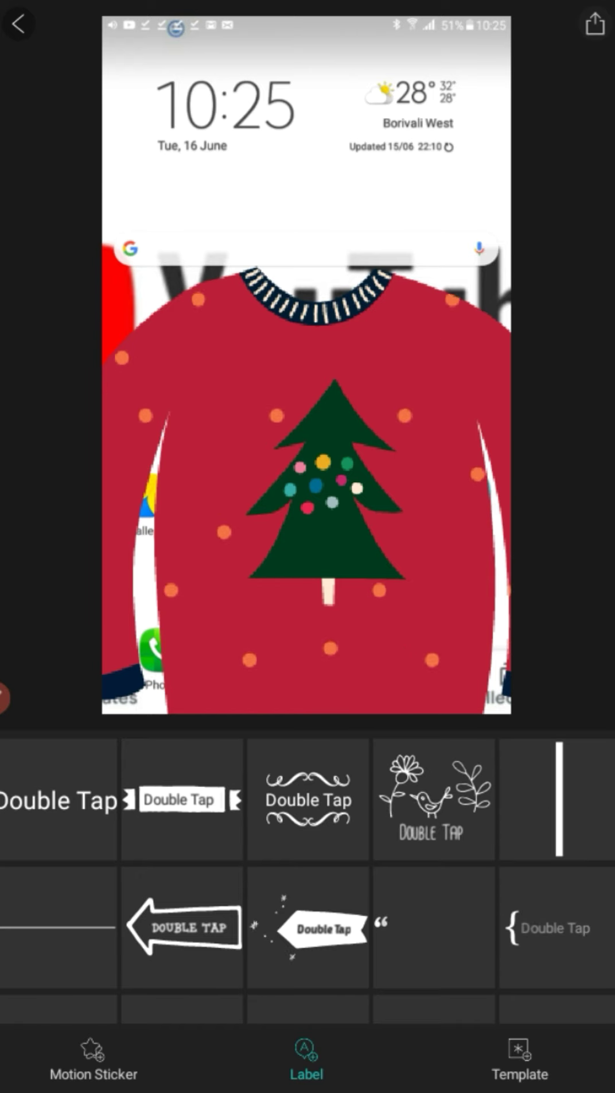
Step: Bring up the Export Video settings for the motion photo
left_click(594, 24)
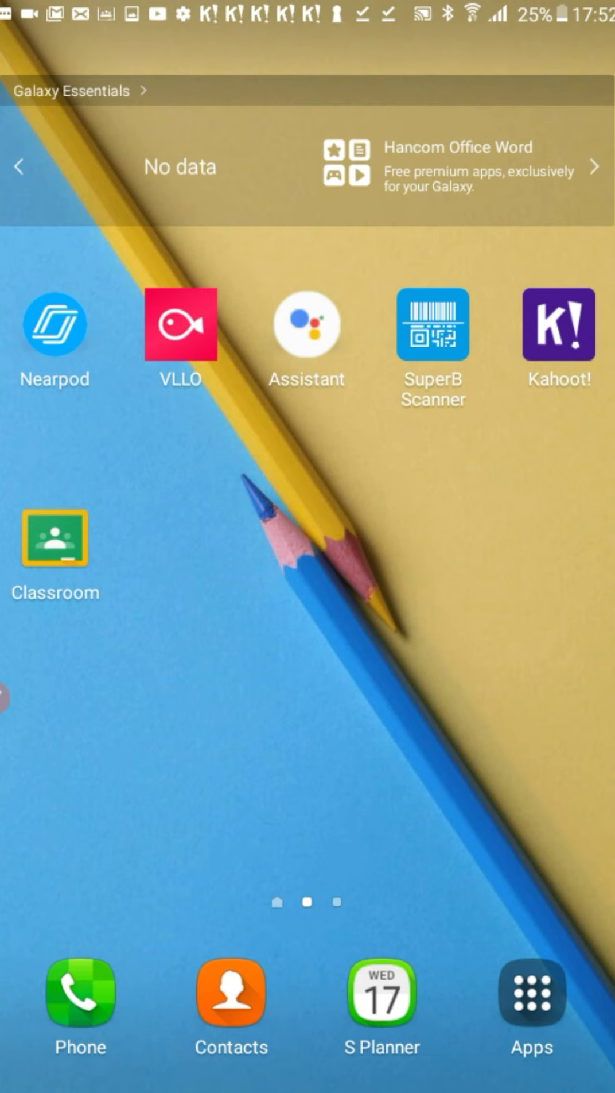
left_click(12, 430)
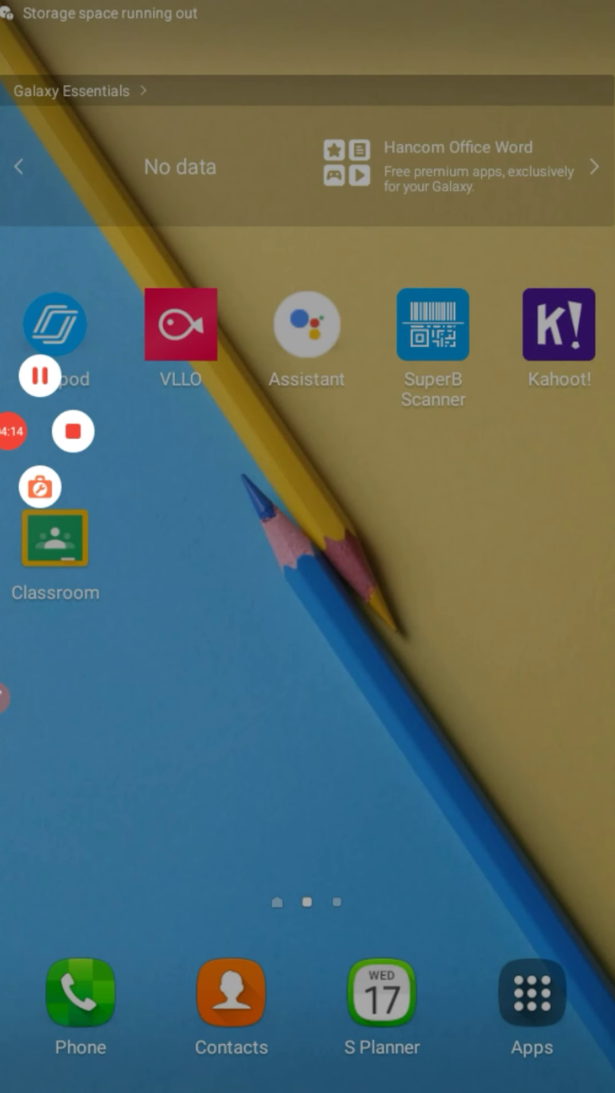